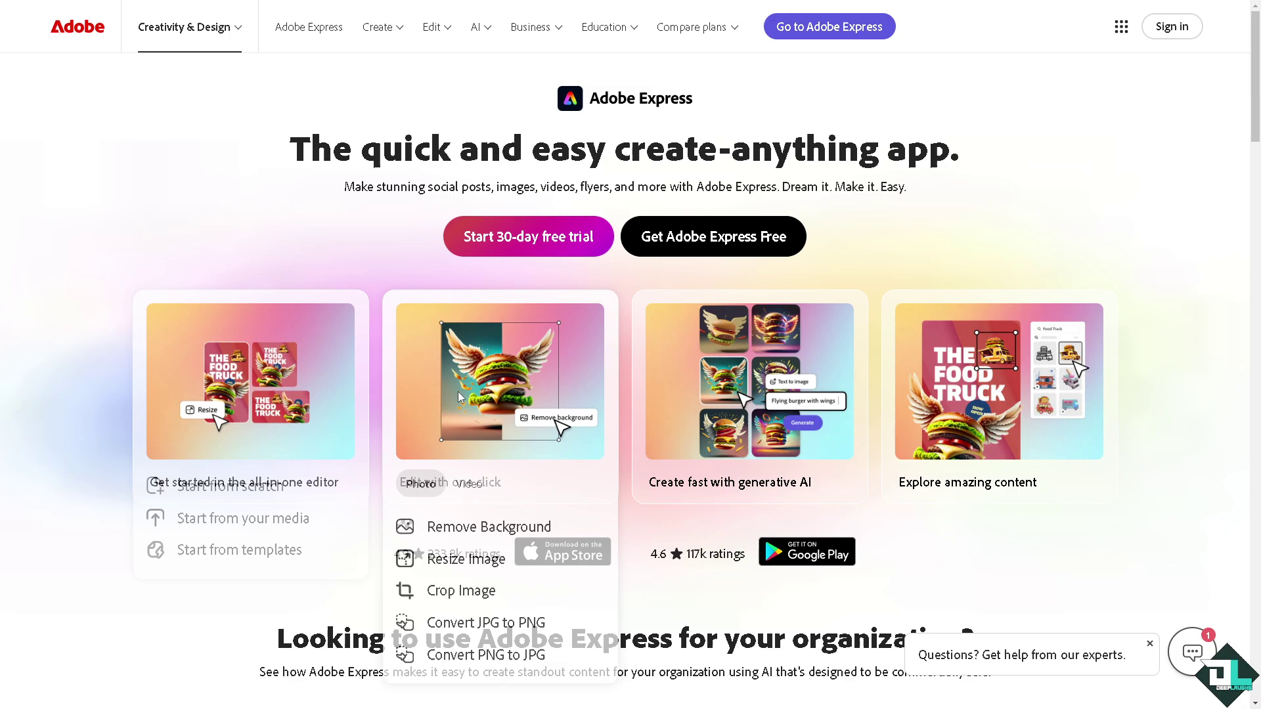
Go from the Adobe Express landing page to the Adobe sign-in form
mouse_move(815, 371)
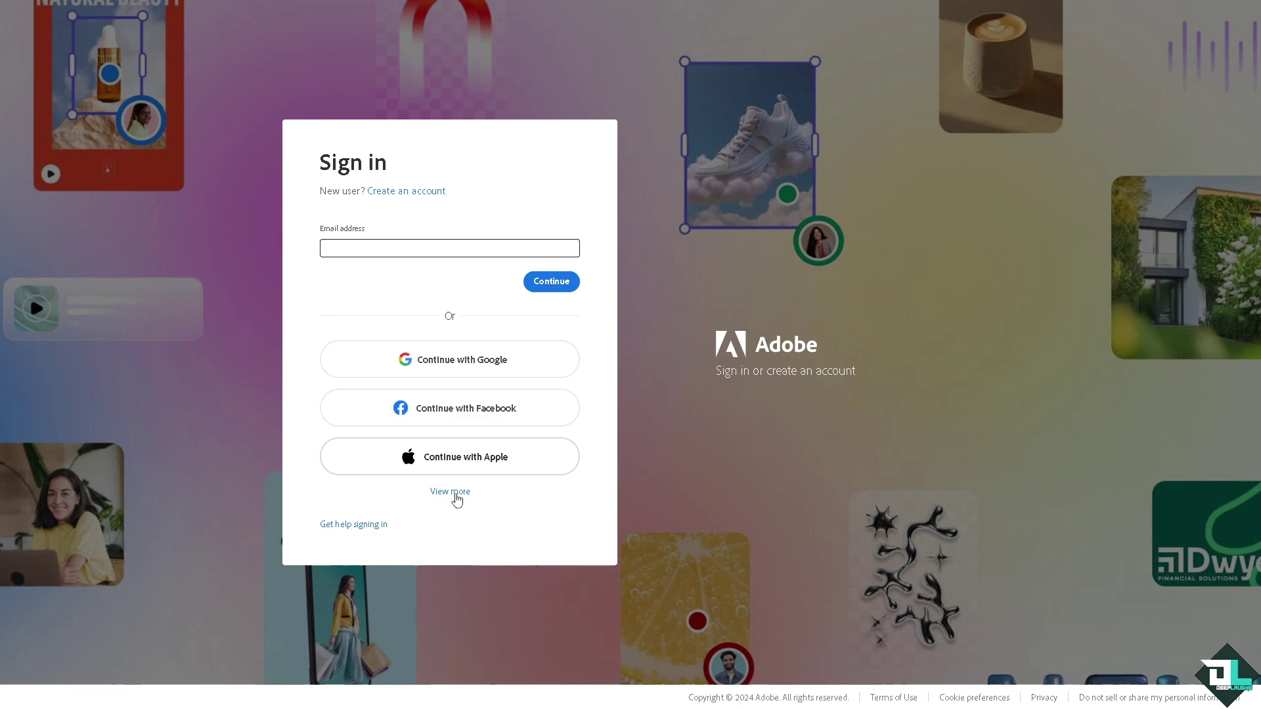
Show more sign-in methods and complete login to reach the Adobe Express home page
left_click(450, 492)
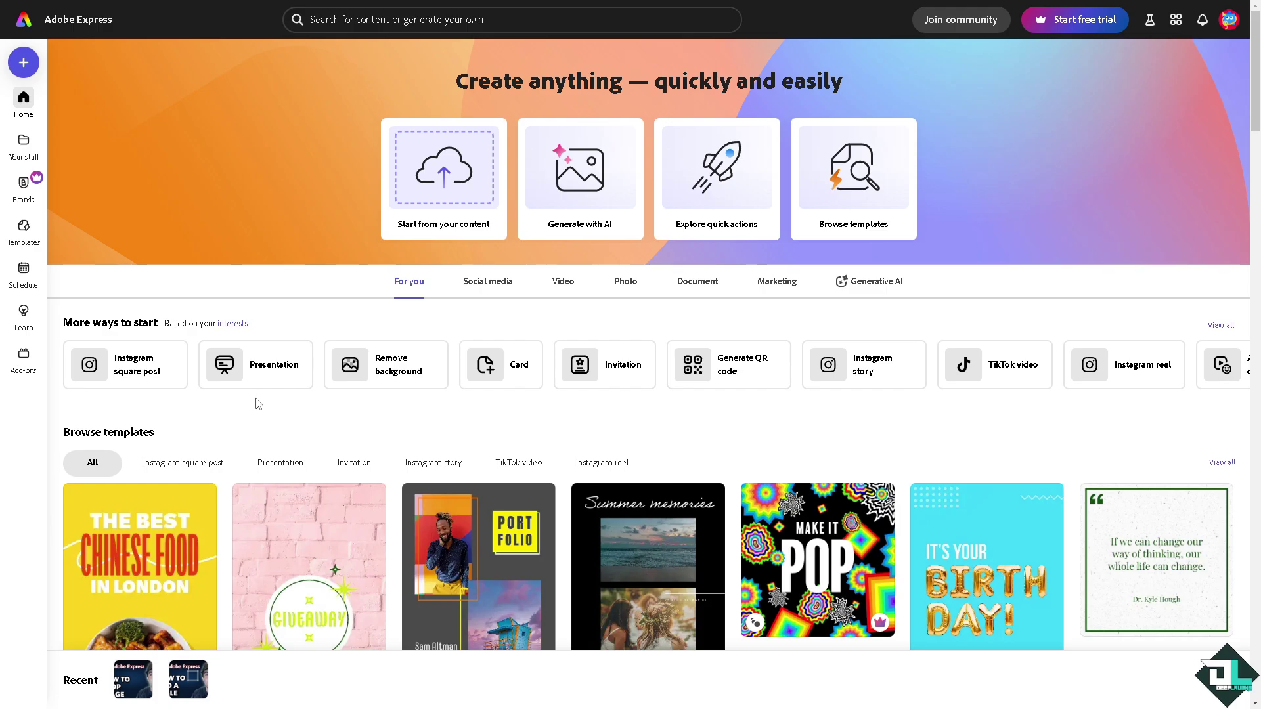
Open the 'How To Curve Text' project from Recent in the editor
mouse_move(25, 240)
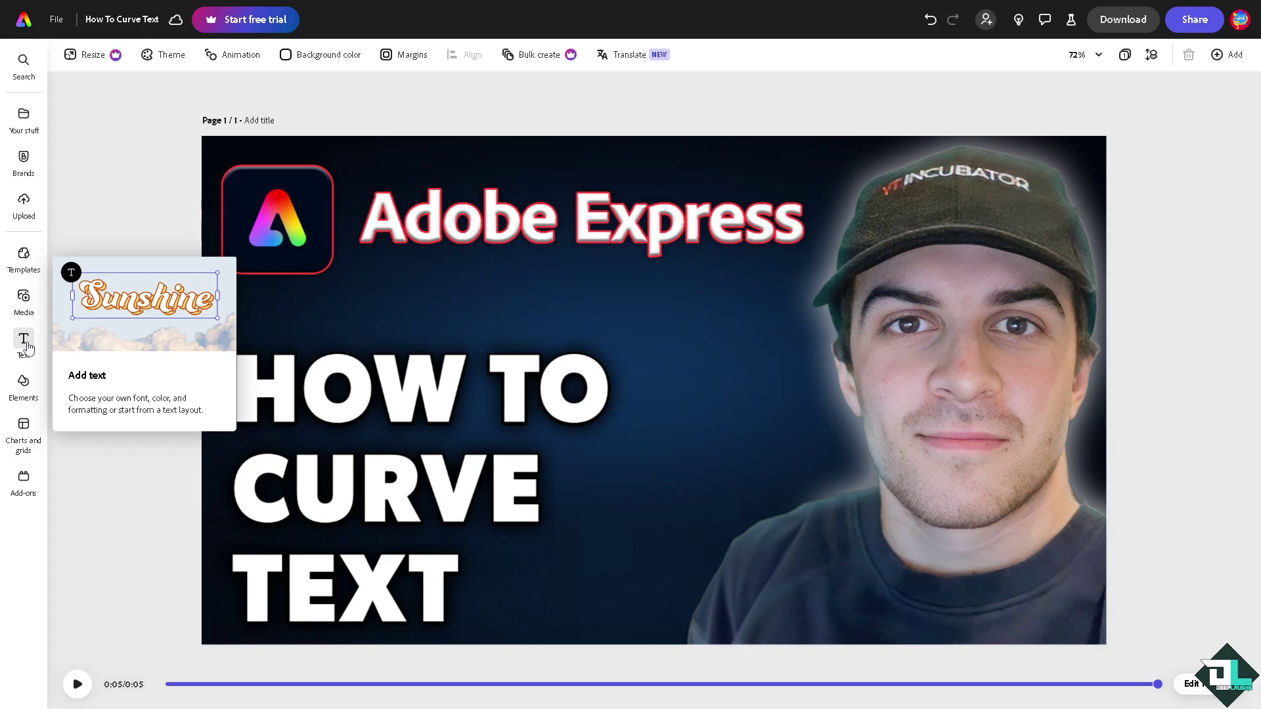
Add a text box reading 'How to Curve Text' and place it just below the Adobe Express heading
left_click(25, 342)
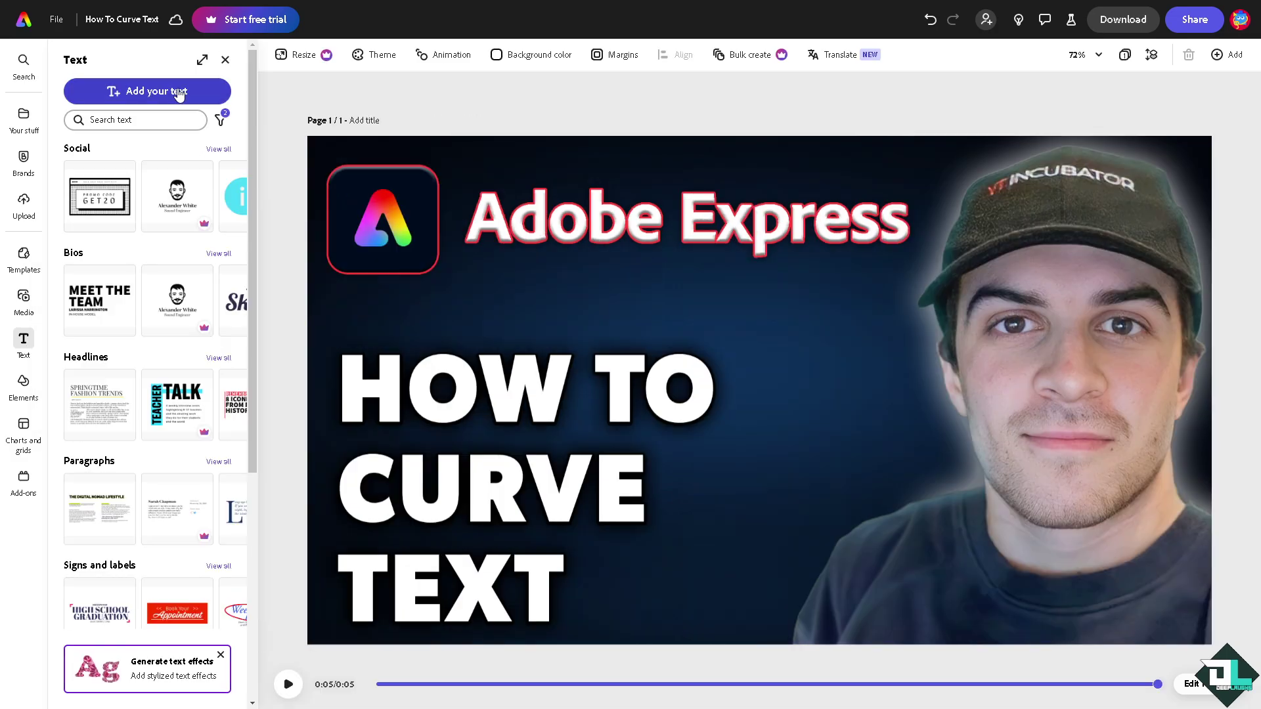
left_click(184, 96)
type("Adobe Express How to Curve Text")
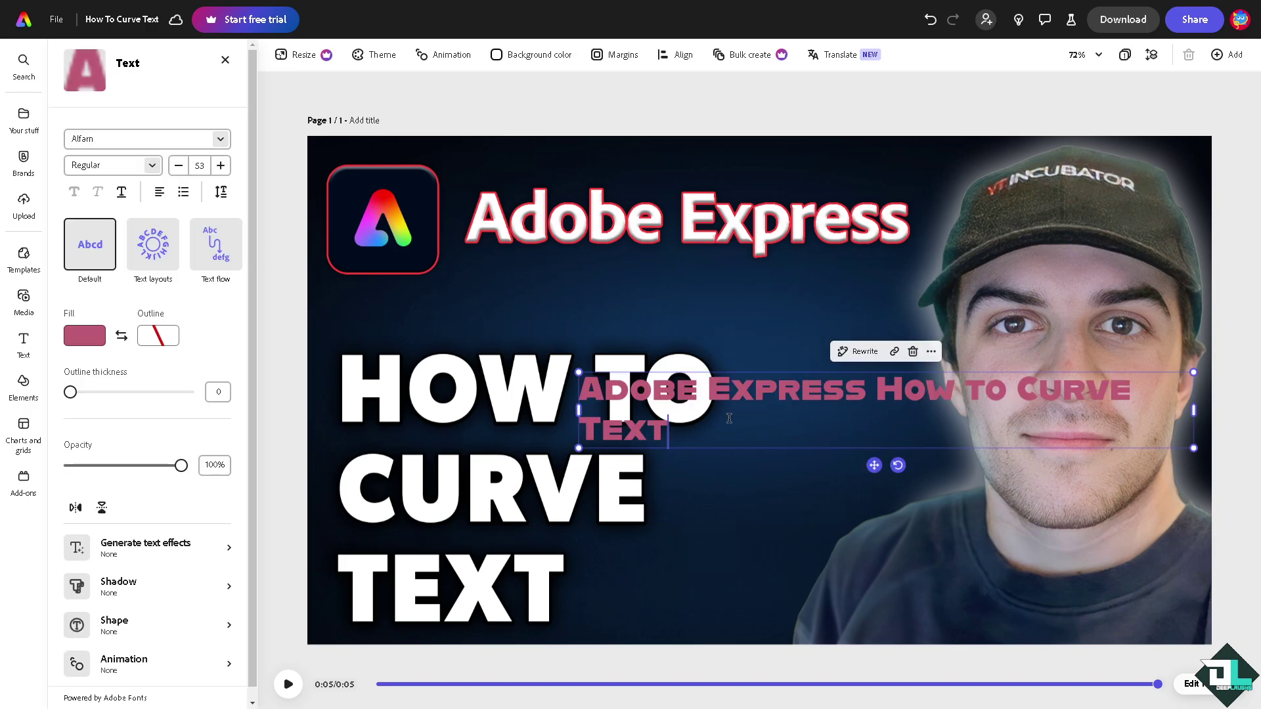
left_click_drag(876, 395, 578, 392)
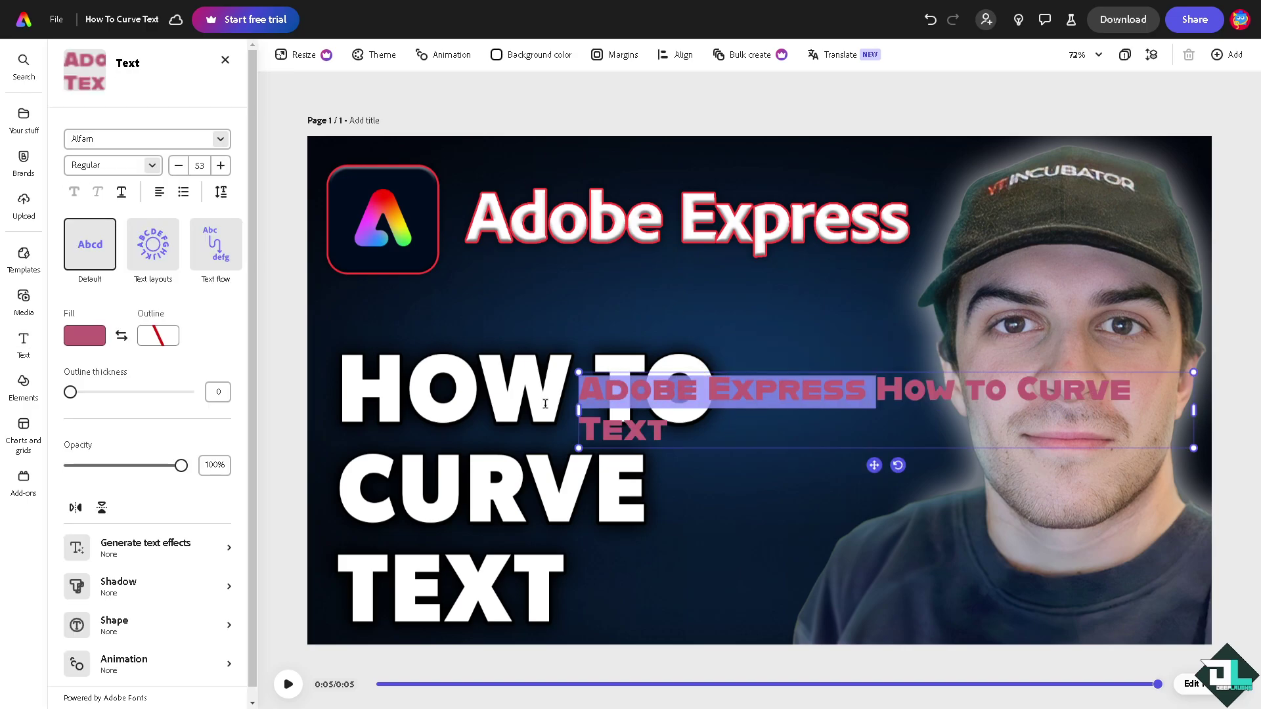
key("BackSpace")
key("Escape")
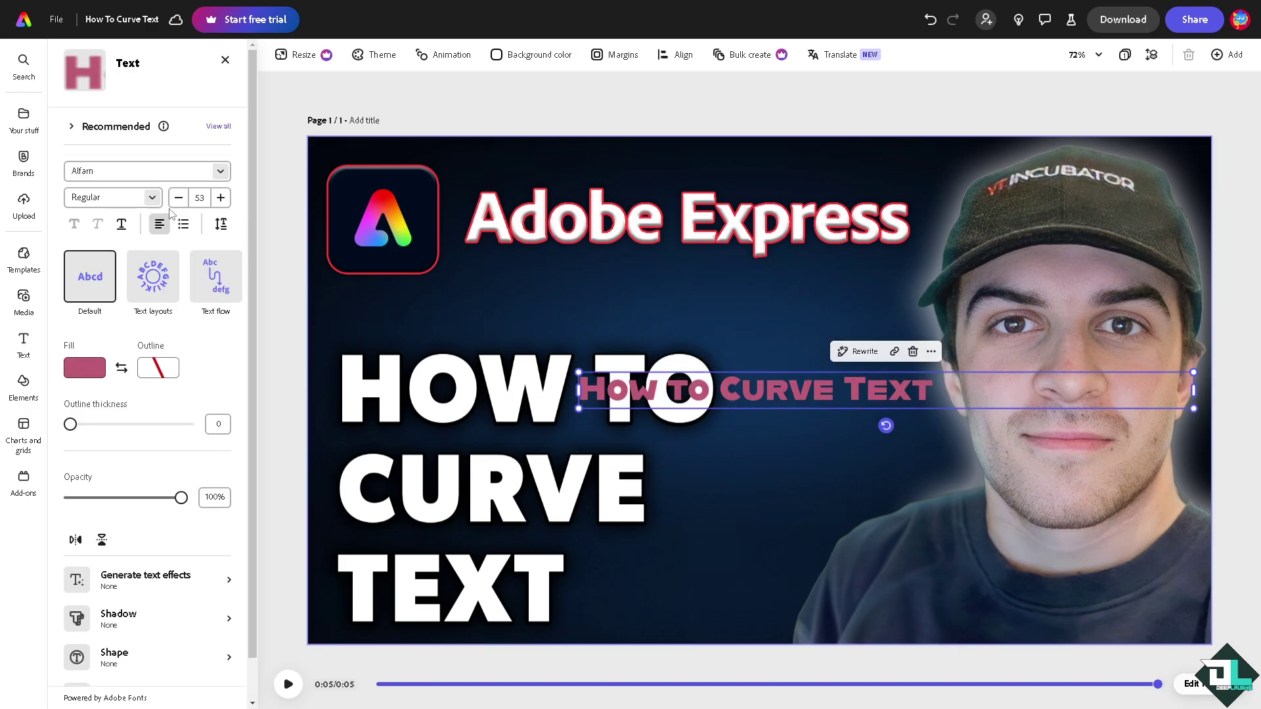
left_click_drag(782, 398, 728, 310)
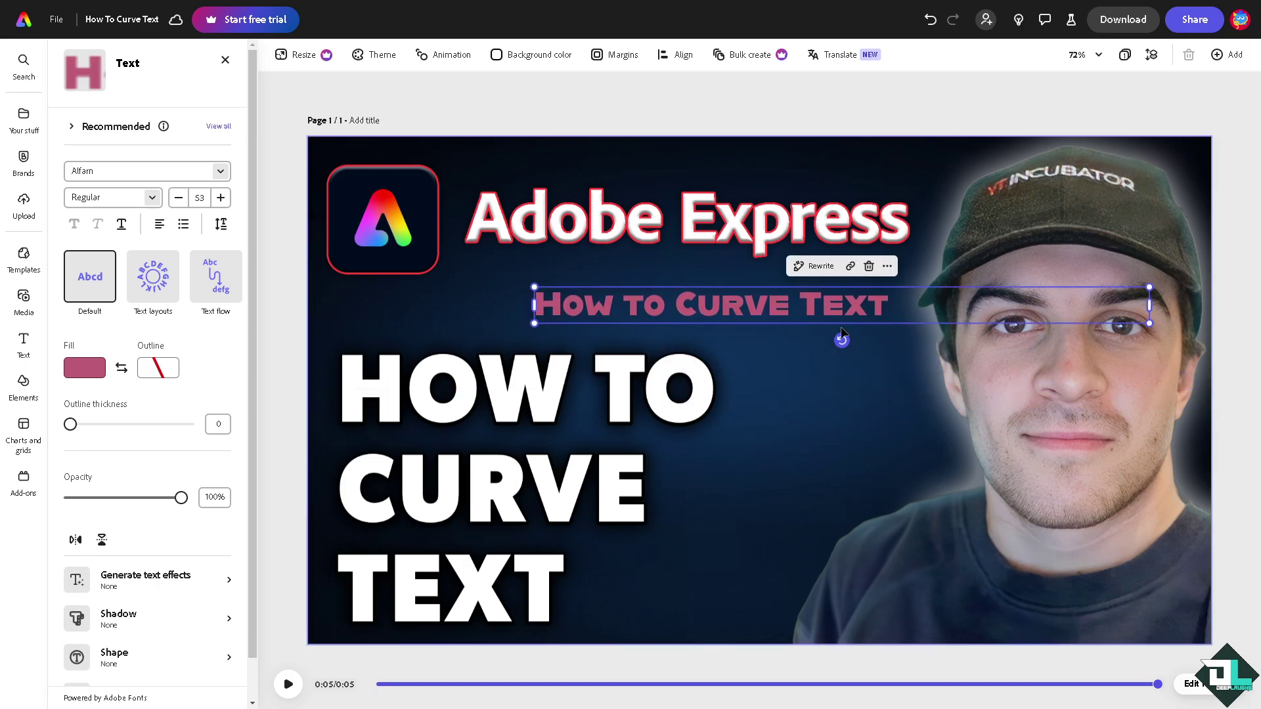
left_click(888, 267)
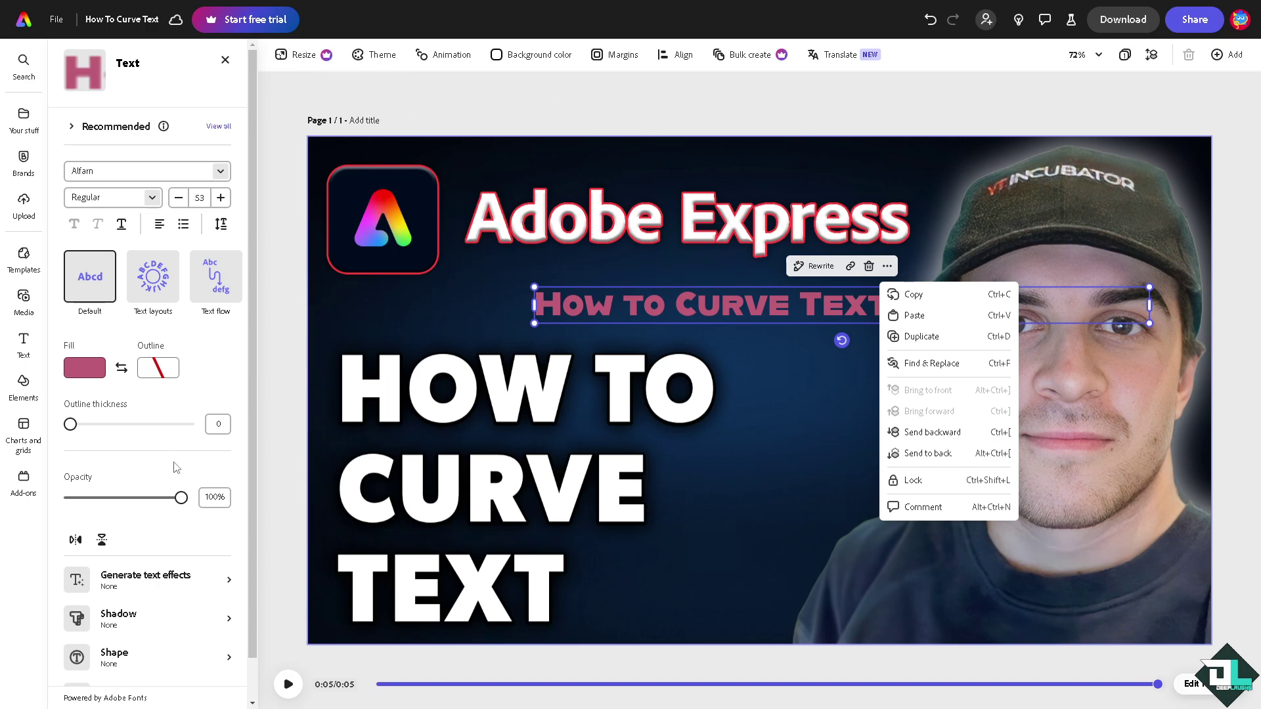
key("Escape")
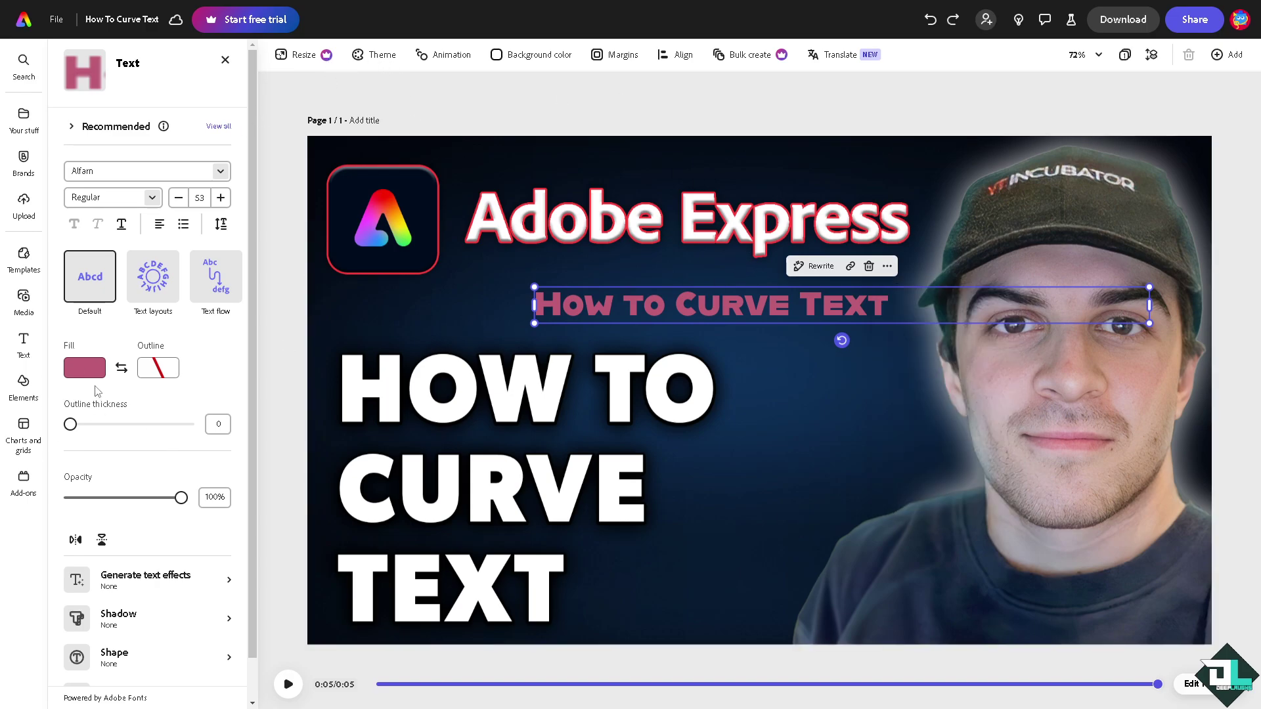
left_click(163, 280)
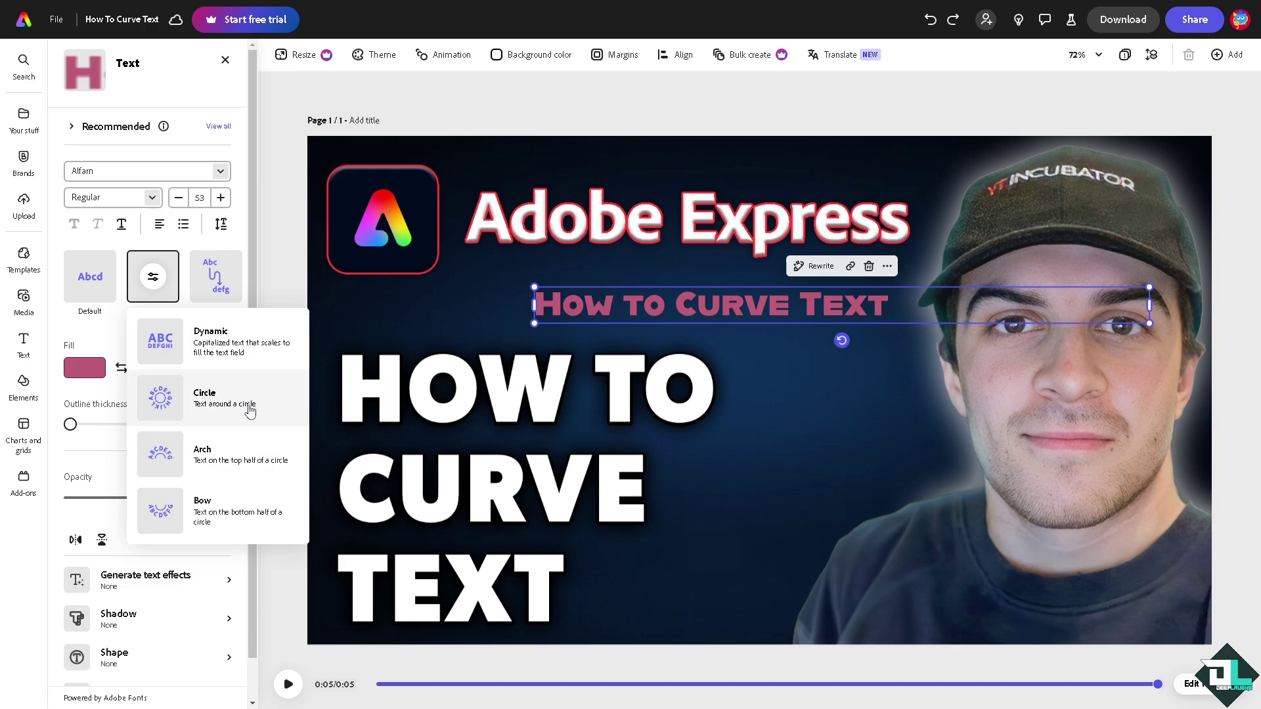
left_click(250, 409)
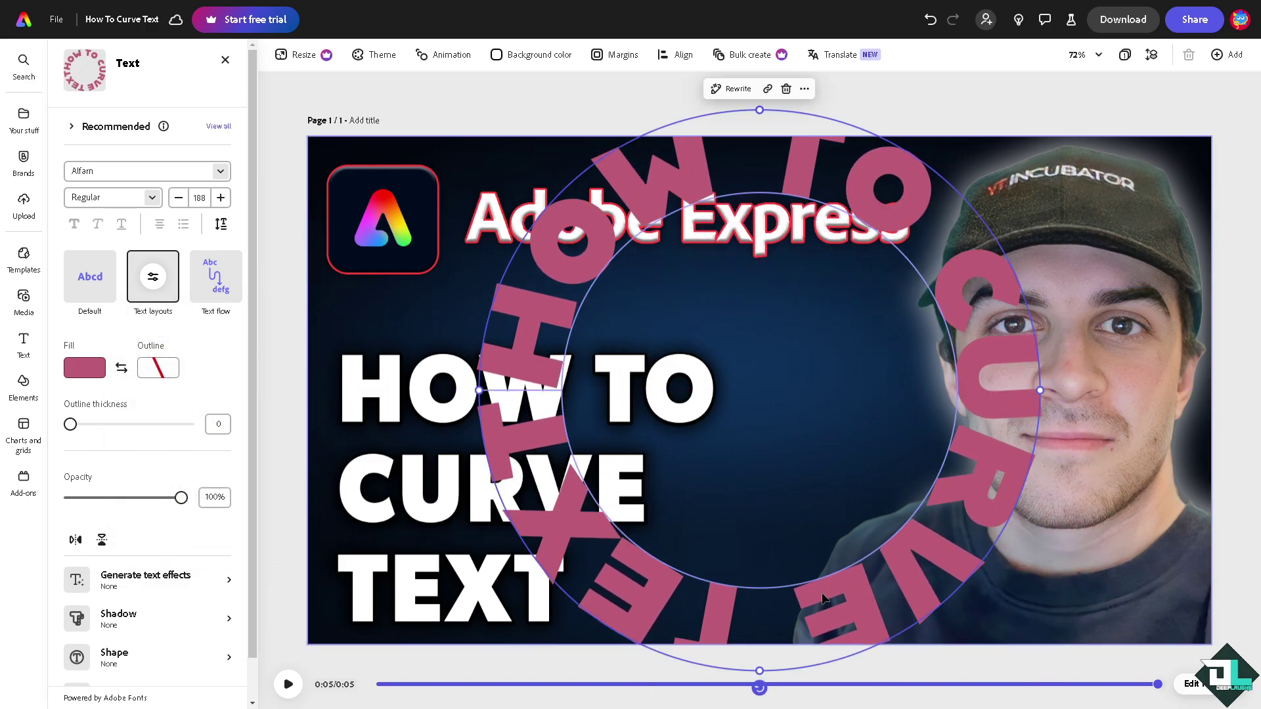
left_click(763, 687)
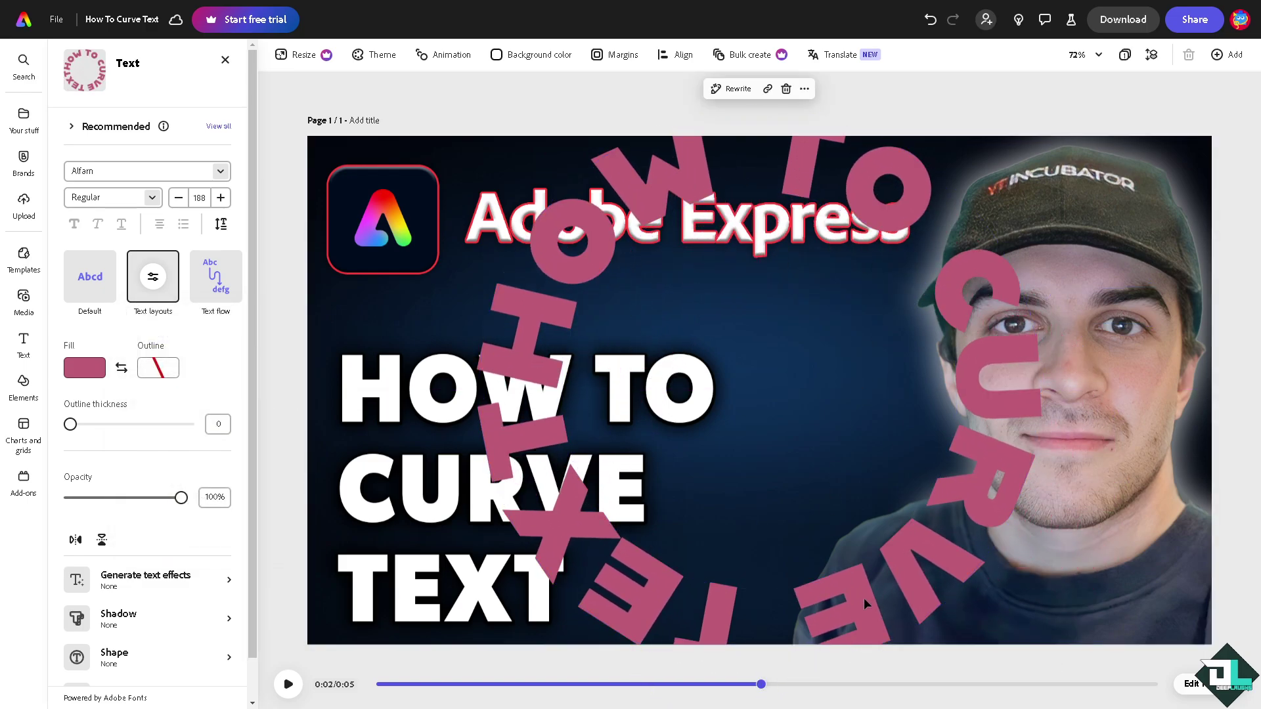
left_click(865, 603)
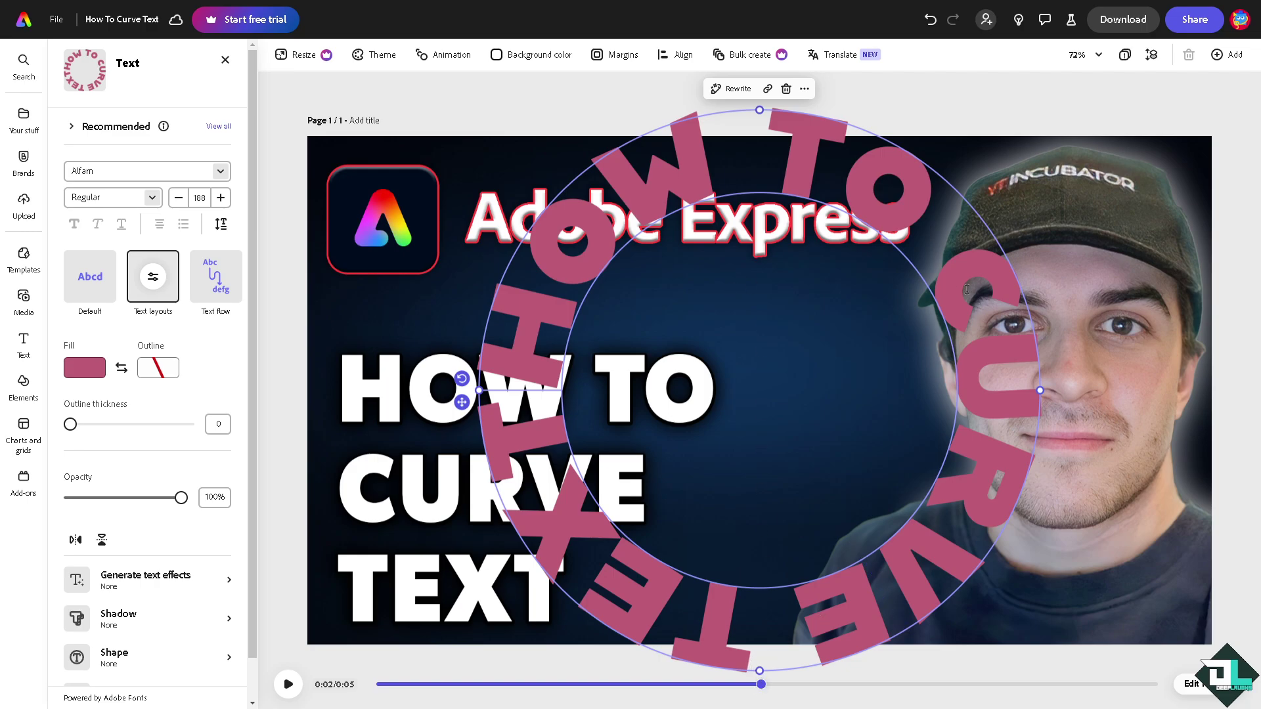
key("ctrl+z")
key("ctrl+z")
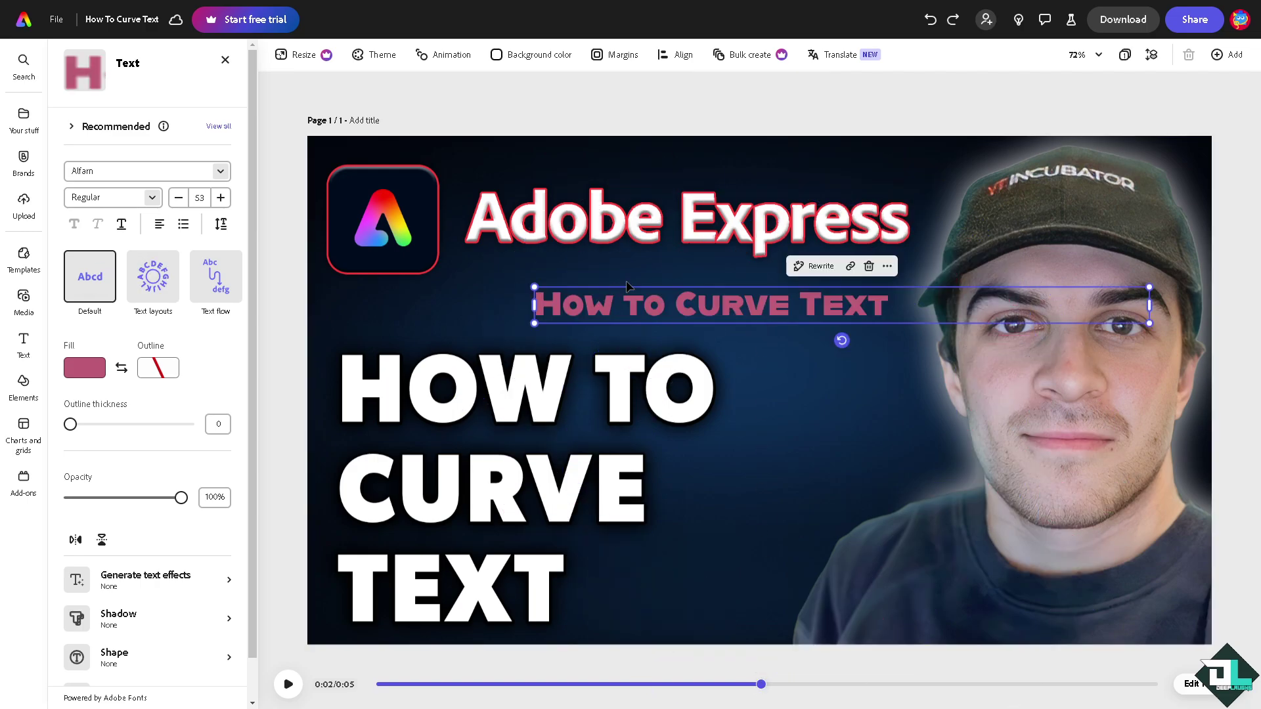
Curve the text into an arch layout with an outline of thickness 11
left_click(153, 277)
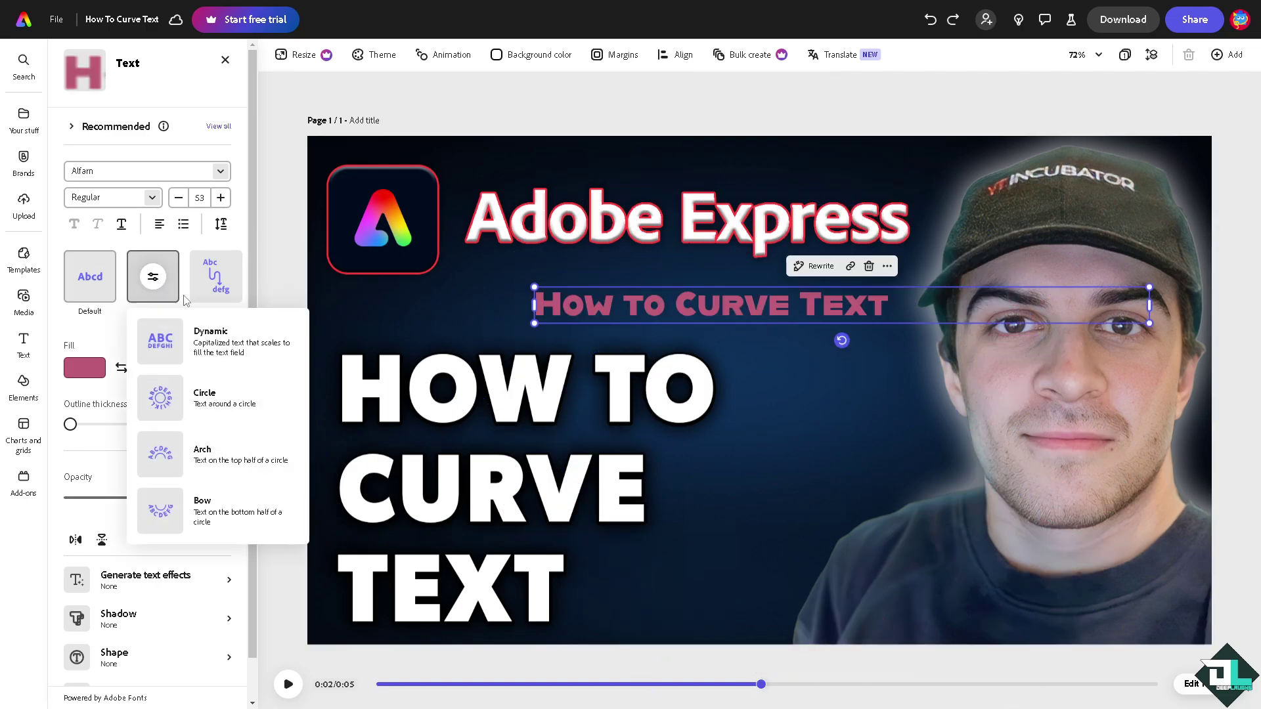
left_click(239, 467)
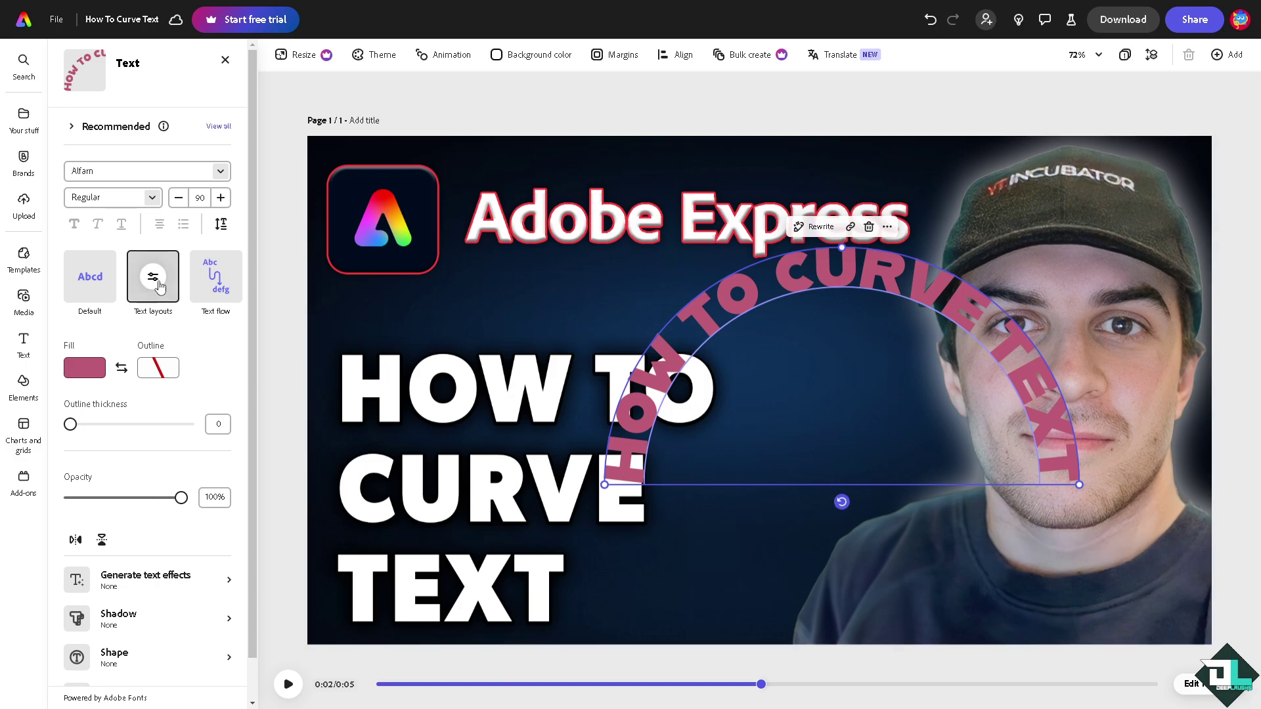
left_click_drag(70, 424, 148, 425)
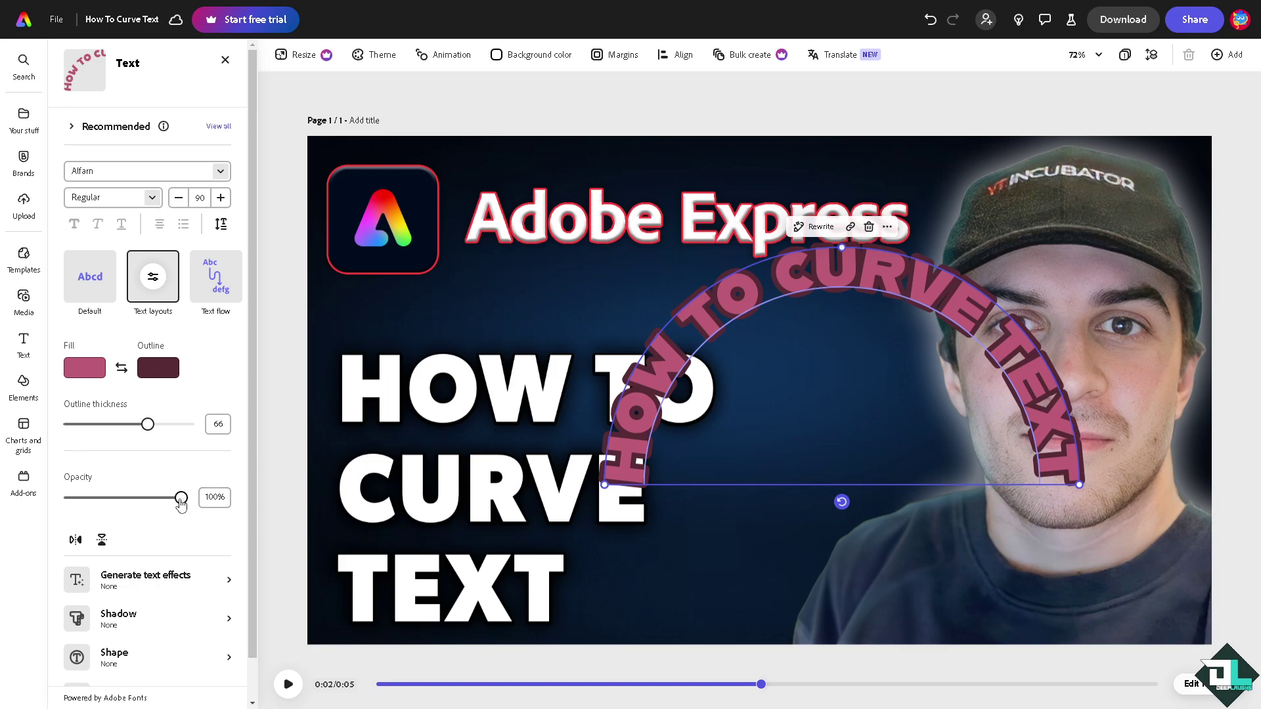
Keep the arched text at 100% opacity and shift it slightly left
mouse_move(182, 498)
left_mouse_down()
mouse_move(112, 490)
mouse_move(181, 492)
left_mouse_up()
scroll(218, 478, "down", 1)
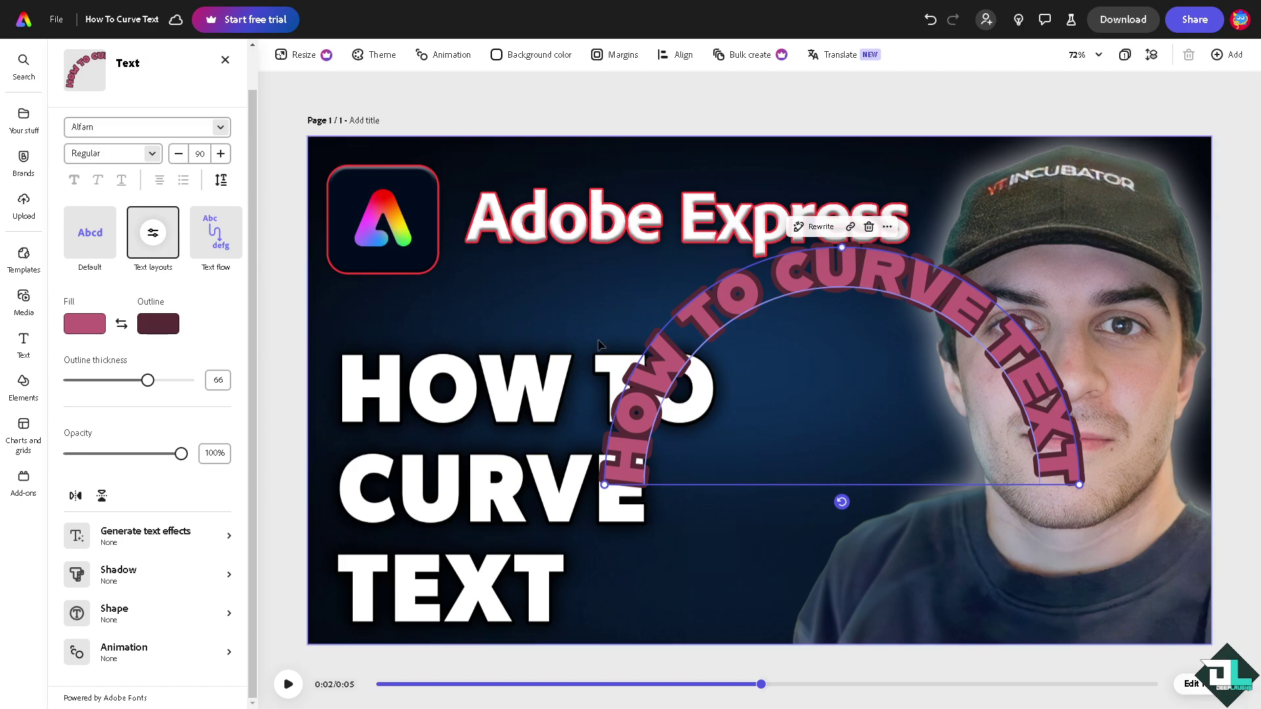
left_click_drag(730, 294, 672, 292)
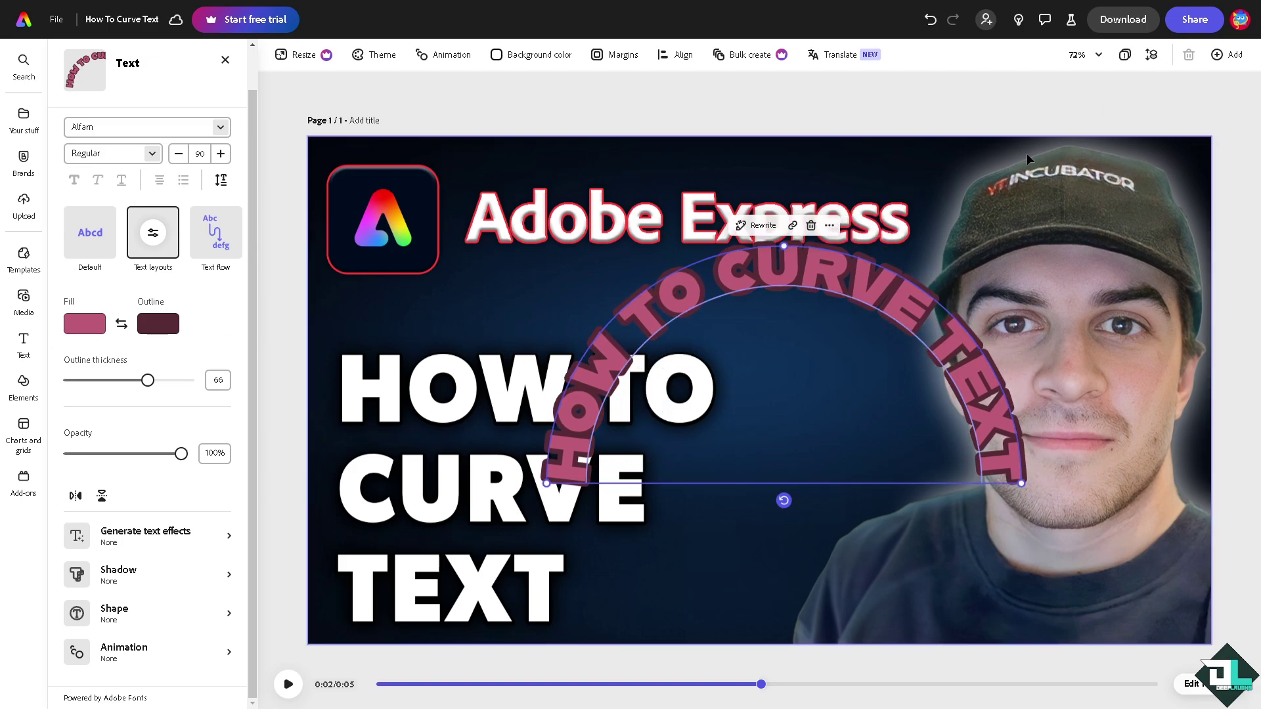
Add a same-size blank page and paste an enlarged copy of the curved text onto it
left_click(1227, 54)
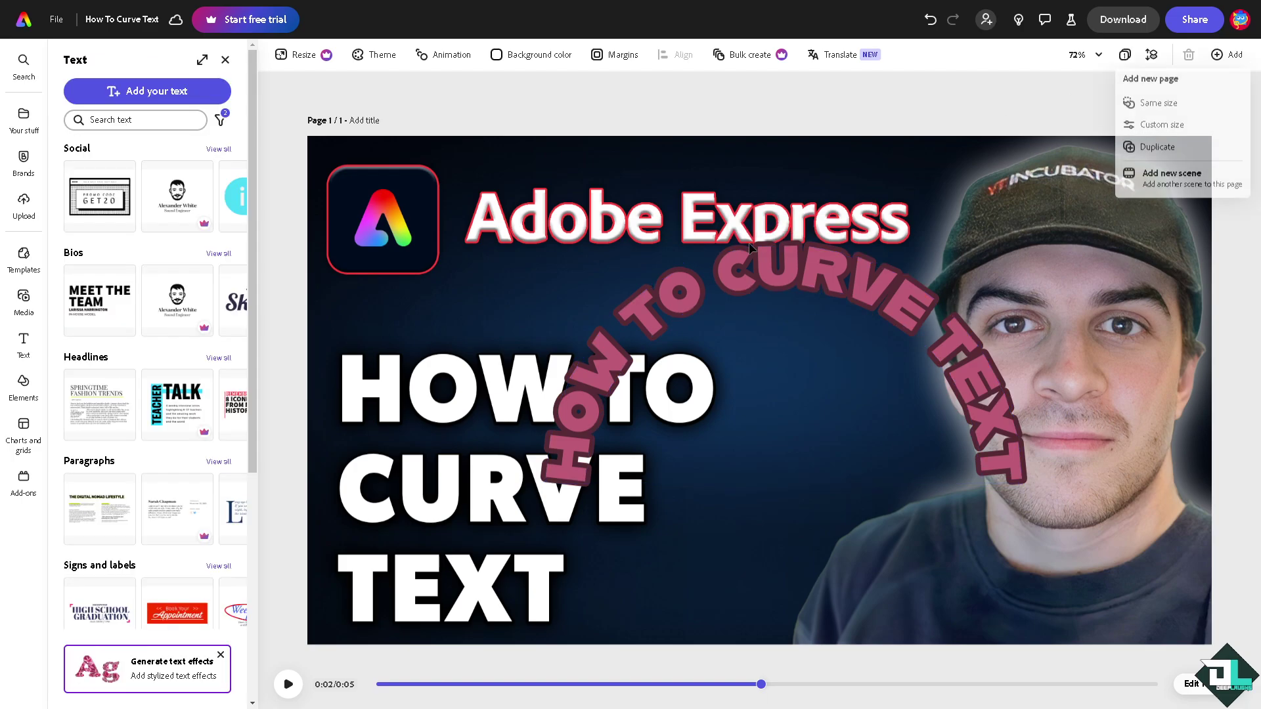
left_click(1158, 104)
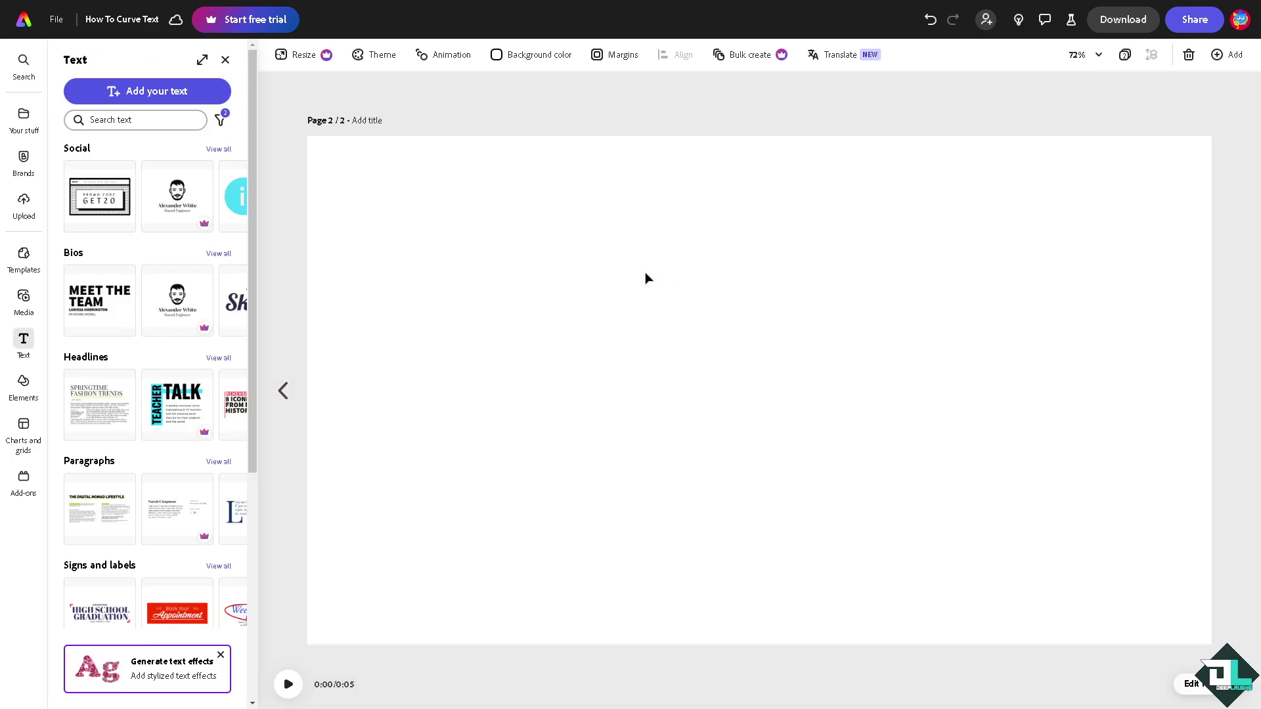
key("ctrl+v")
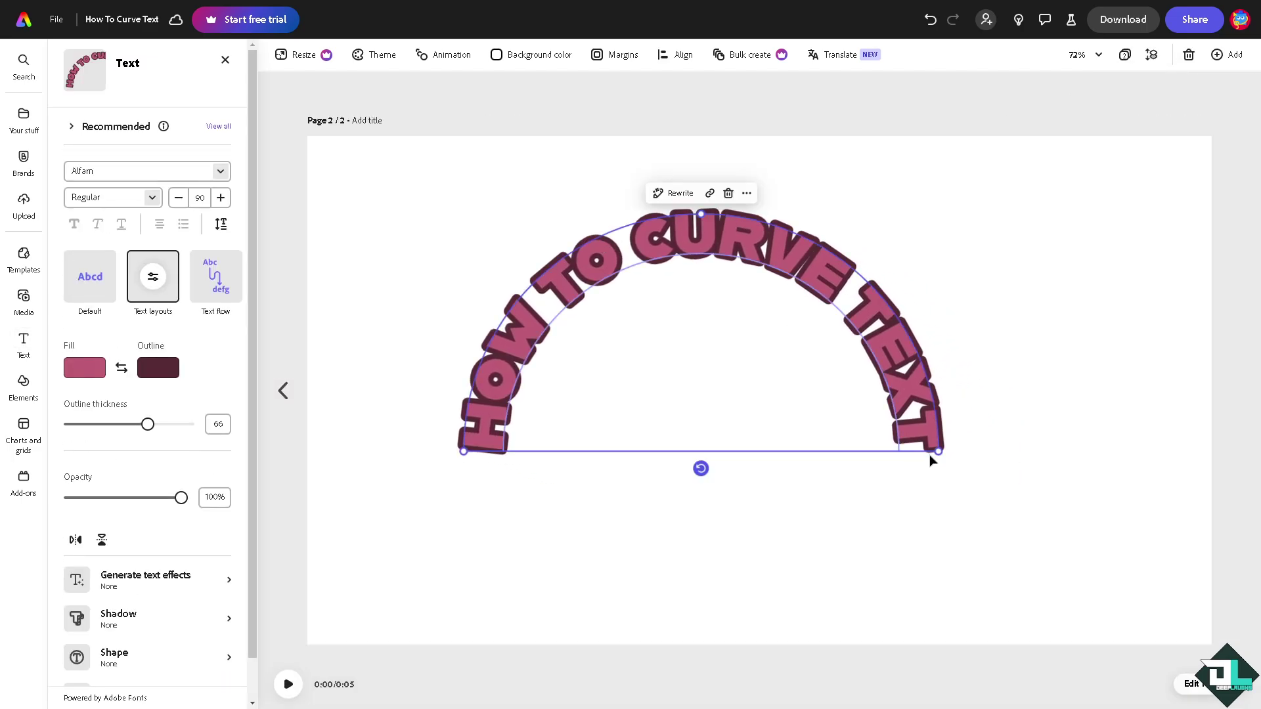
left_click_drag(940, 451, 1011, 473)
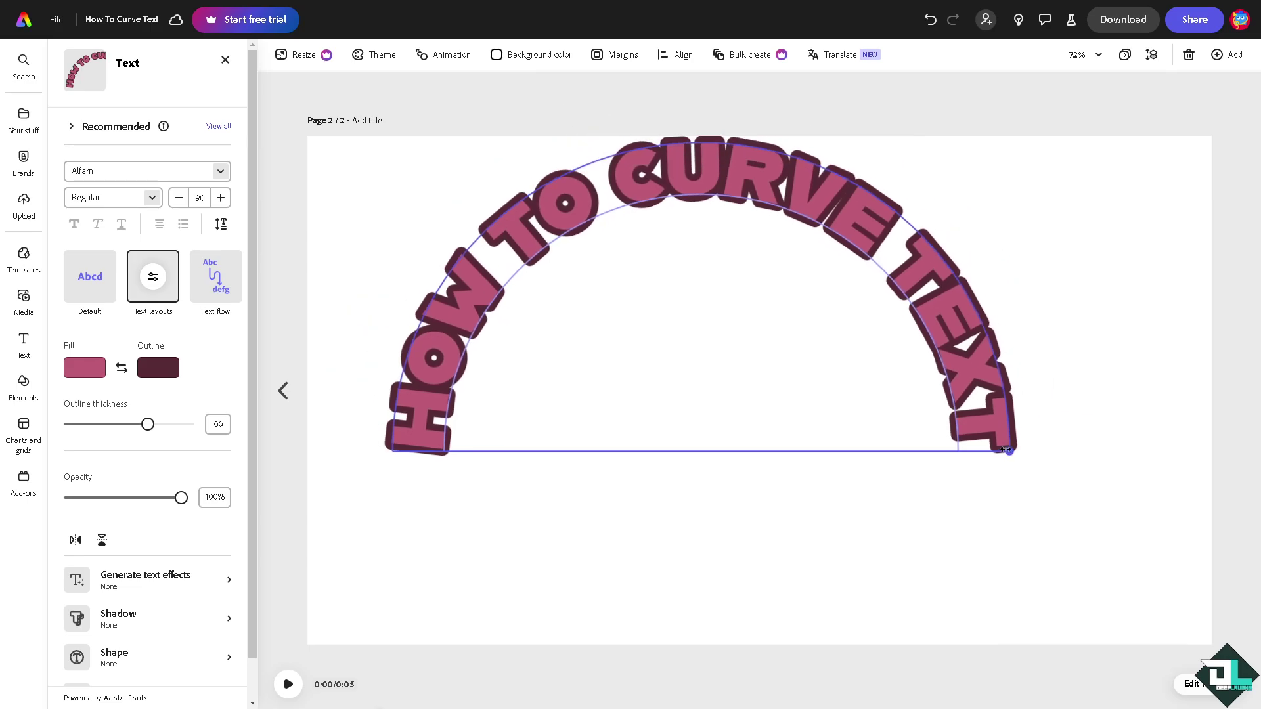
Duplicate the curved text and rotate the copy 180° beneath the original
key("ctrl+v")
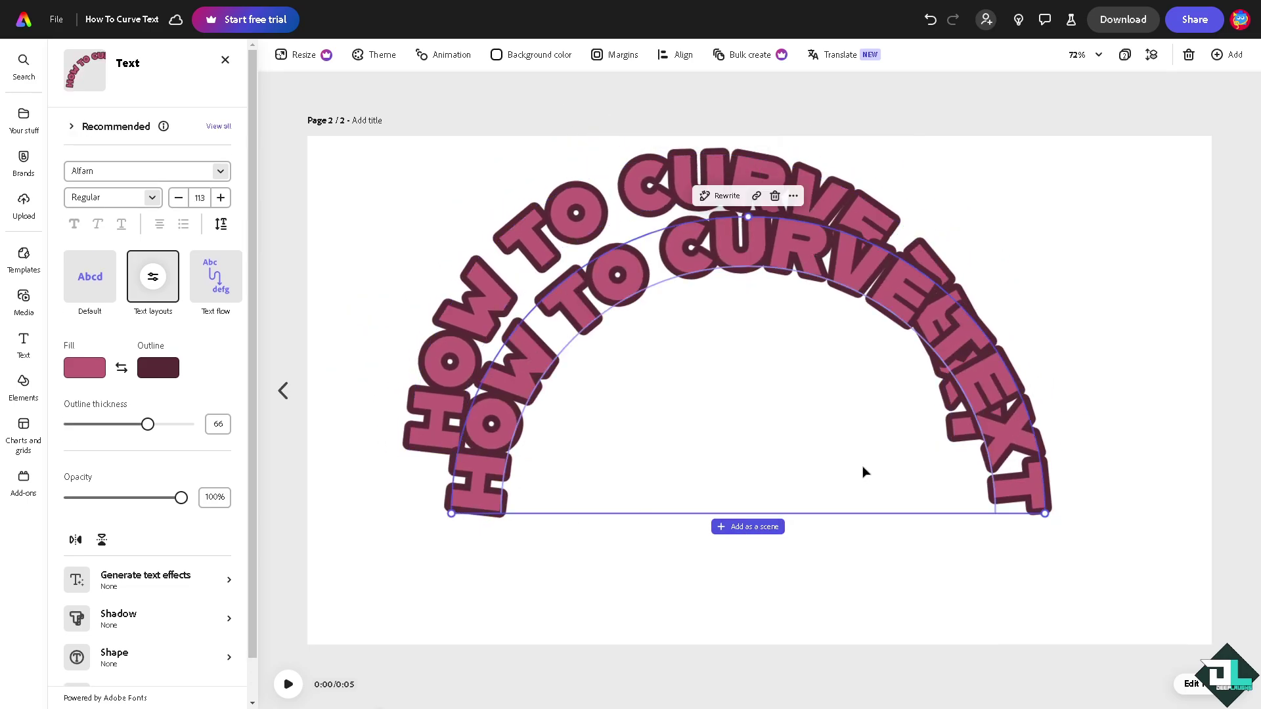
left_click_drag(882, 291, 869, 268)
left_click_drag(977, 350, 1026, 391)
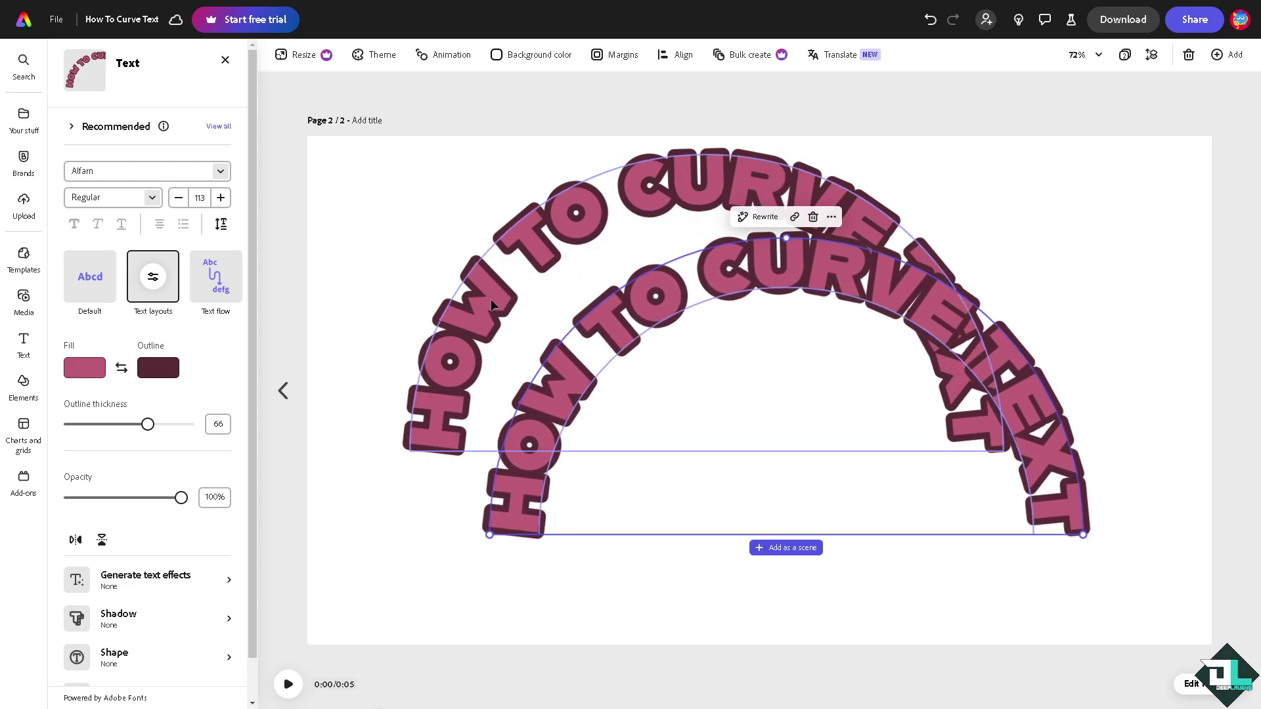
key("Escape")
left_click(516, 535)
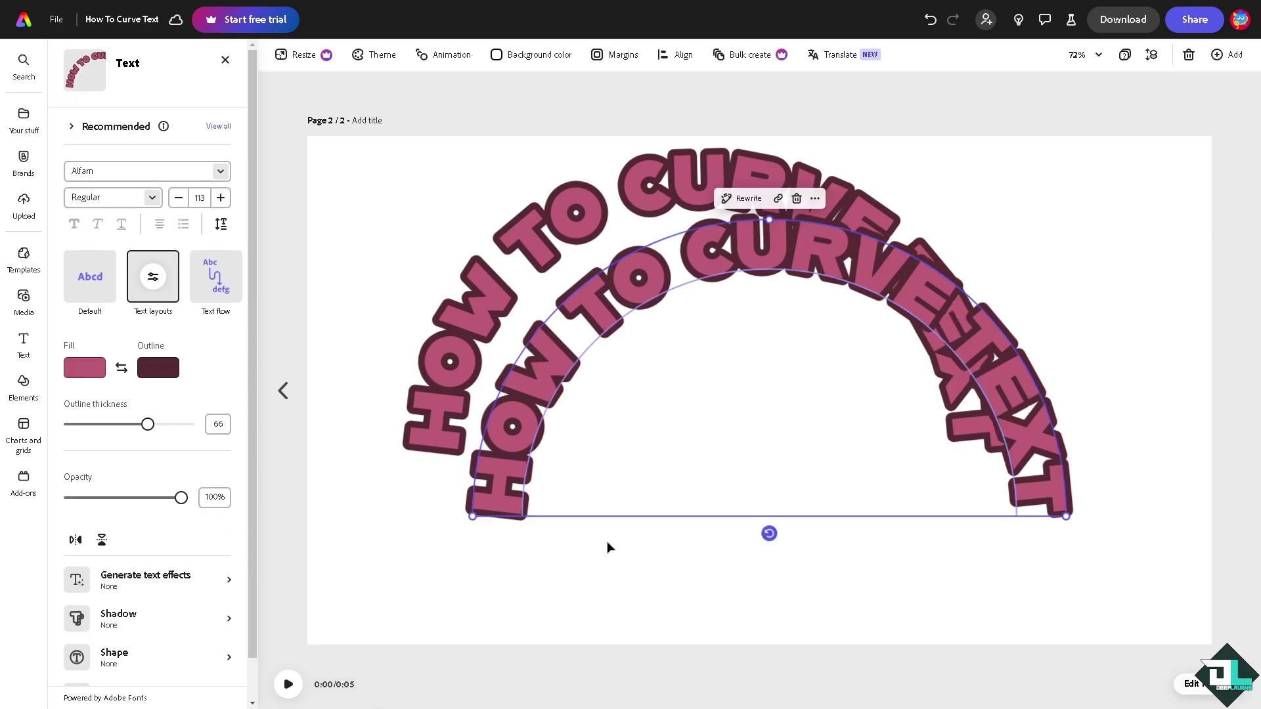
left_click_drag(771, 539, 769, 323)
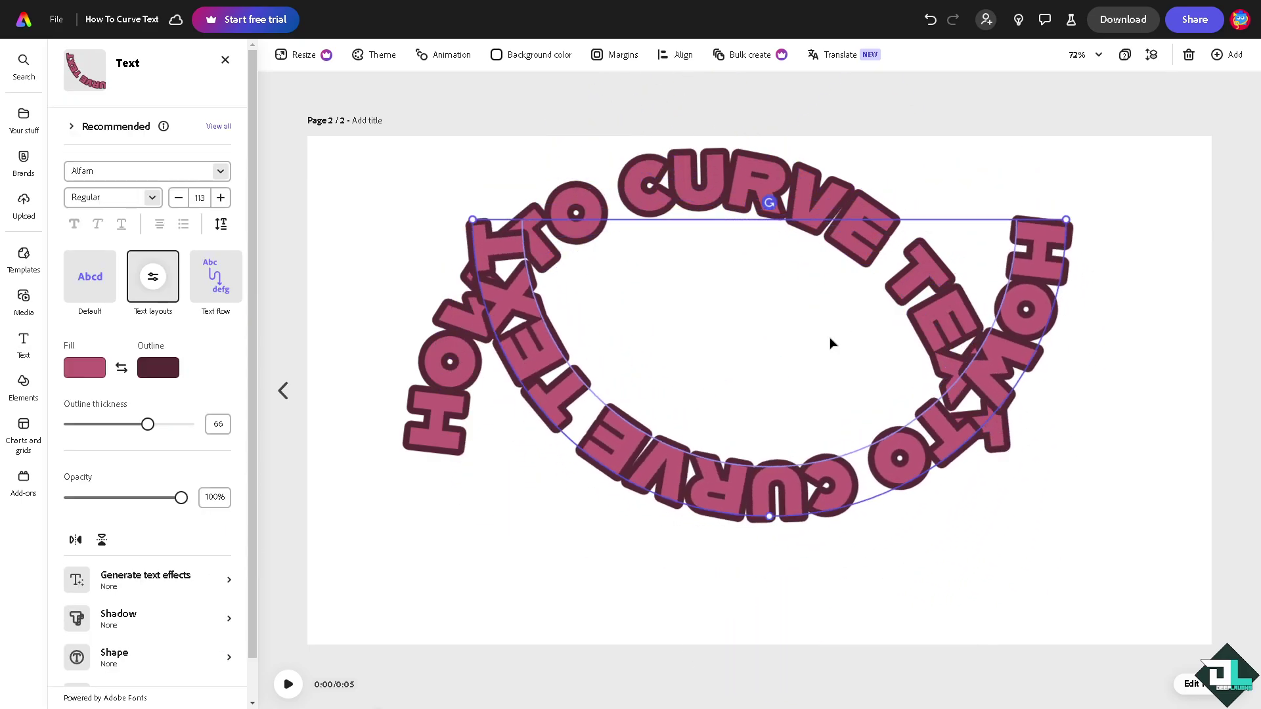
Undo the last misaligned change to the two curved text arcs
left_click_drag(1033, 375, 915, 529)
left_click(836, 262)
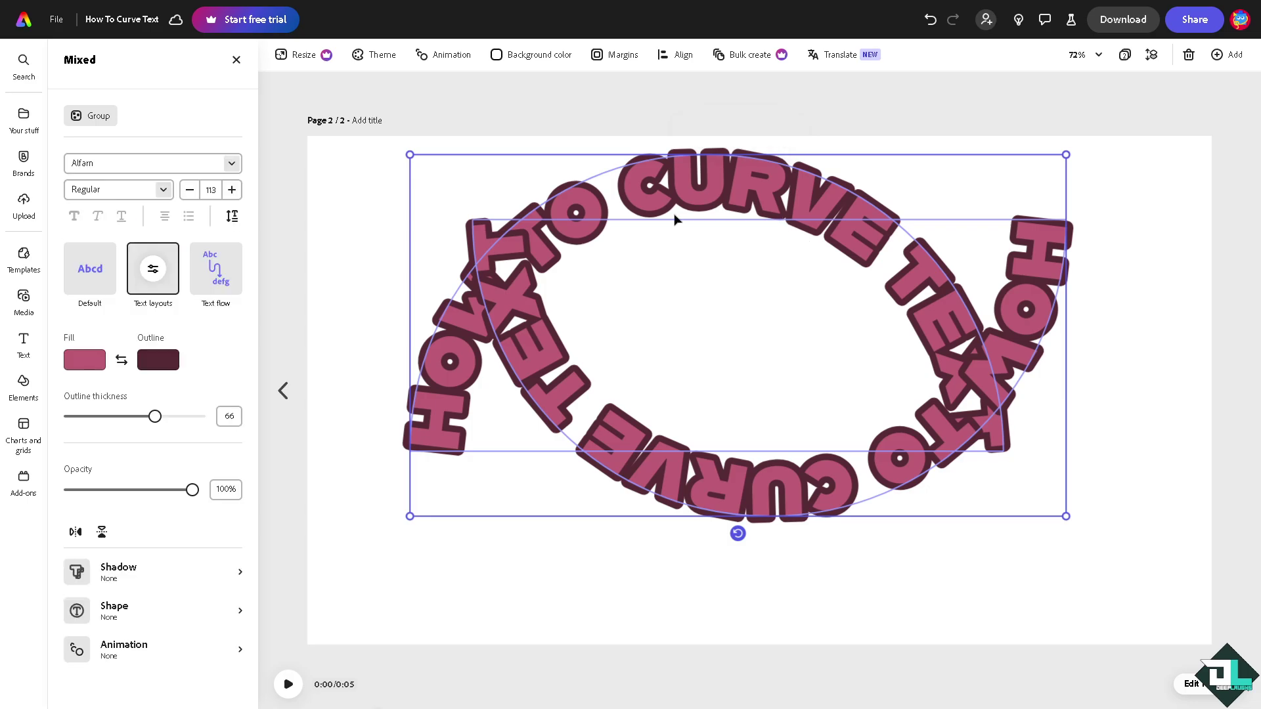
left_click(521, 442)
left_click(443, 436)
key("ctrl+z")
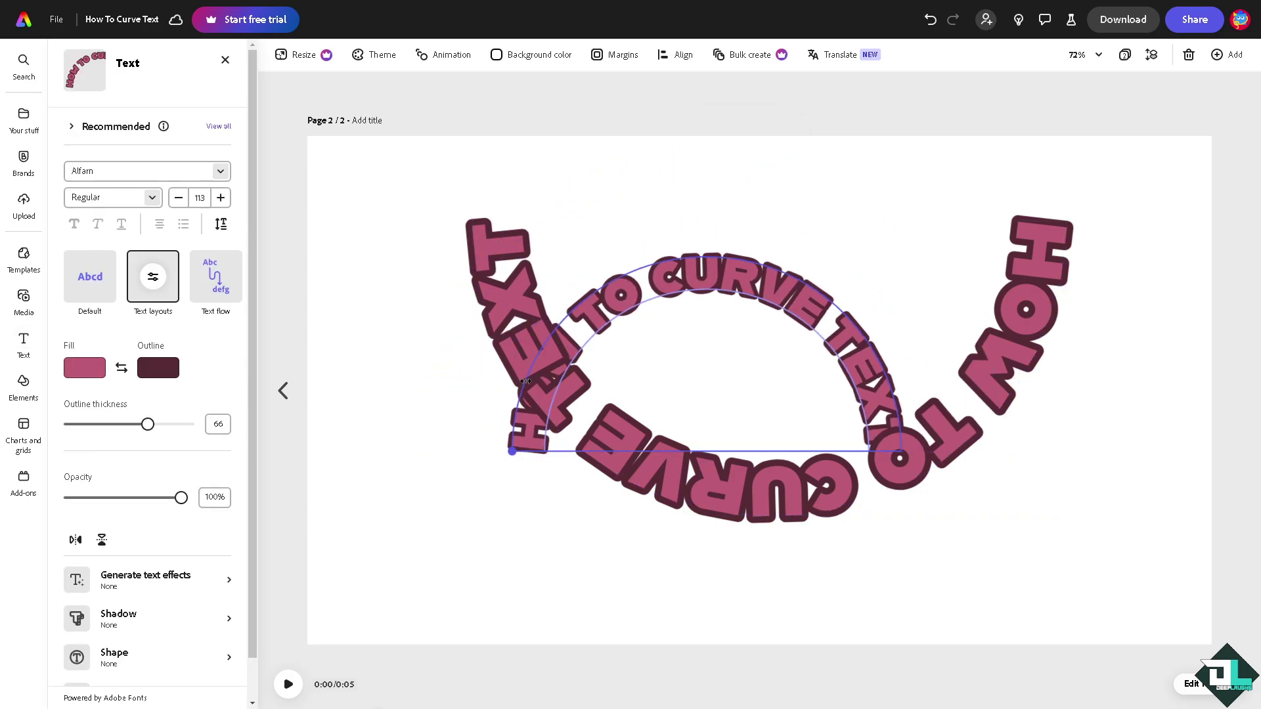
Shrink the arc to size 78 and move the lower arc to close the circle
left_click(1012, 335)
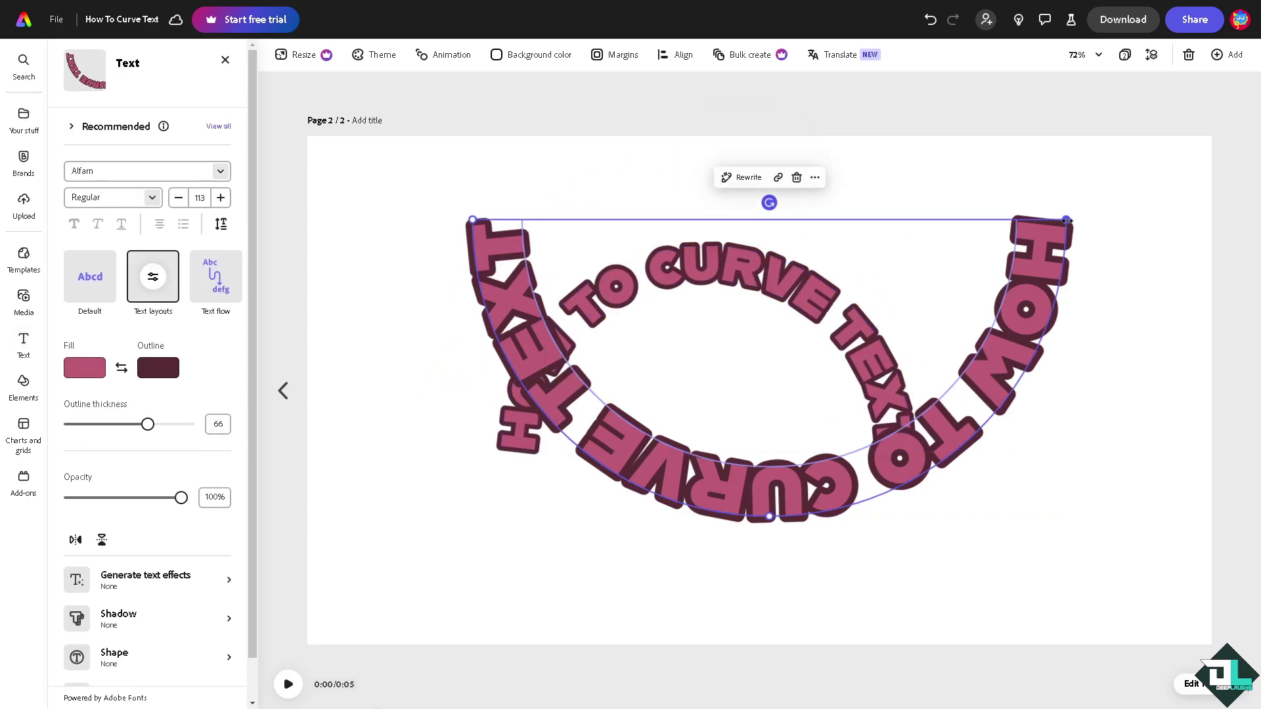
left_click_drag(1011, 335, 974, 467)
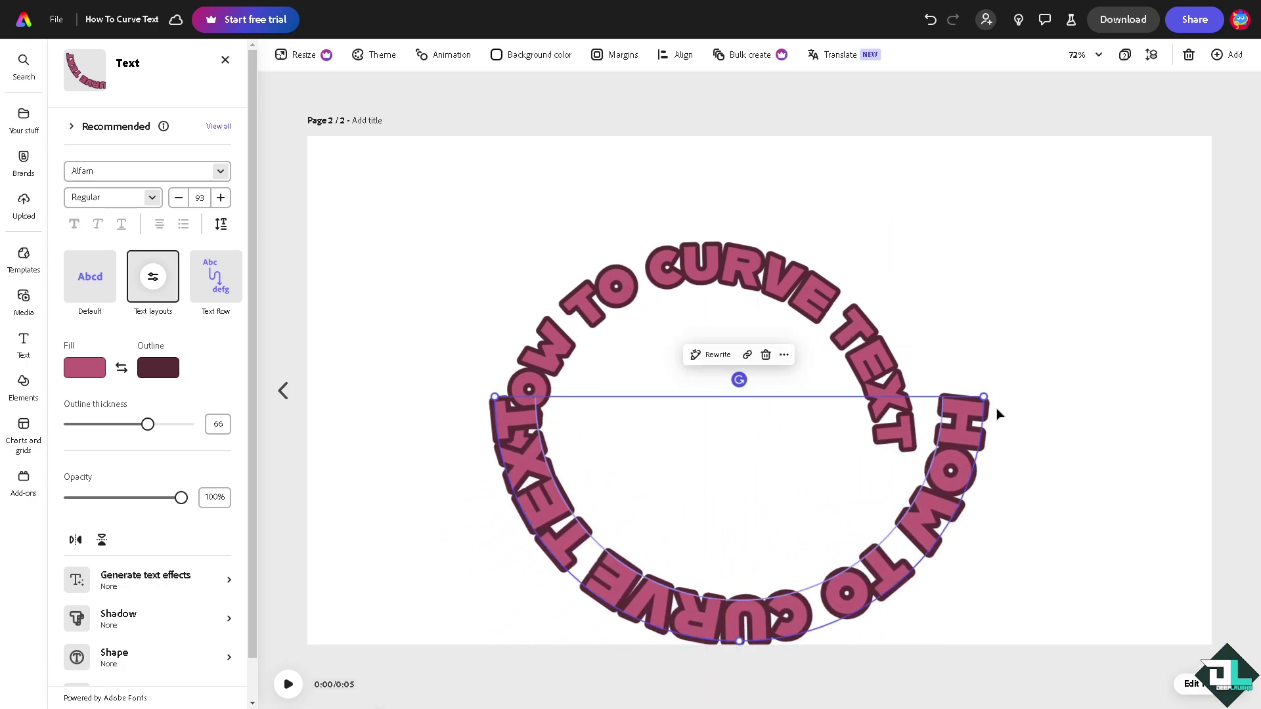
left_click_drag(991, 398, 946, 398)
left_click_drag(906, 482, 872, 531)
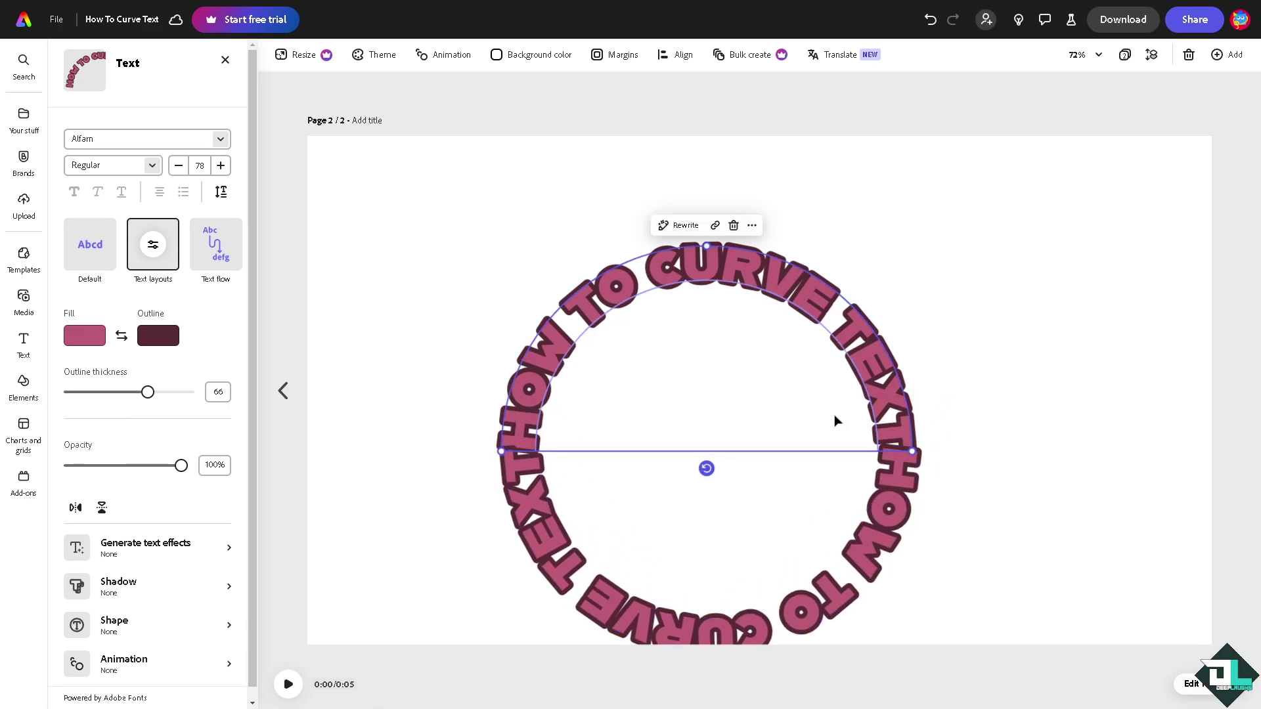
Move the joined text circle up on the page and deselect it
left_click(893, 421, "shift")
left_click_drag(894, 420, 879, 332)
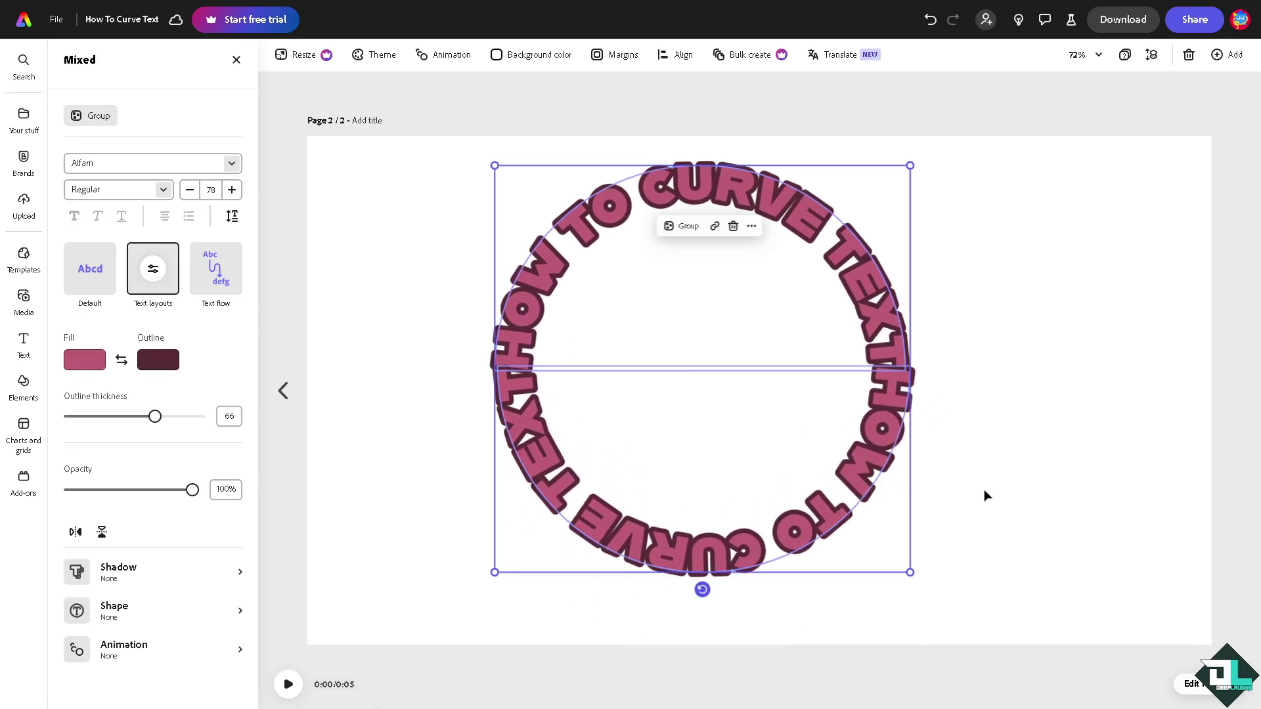
left_click(1049, 402)
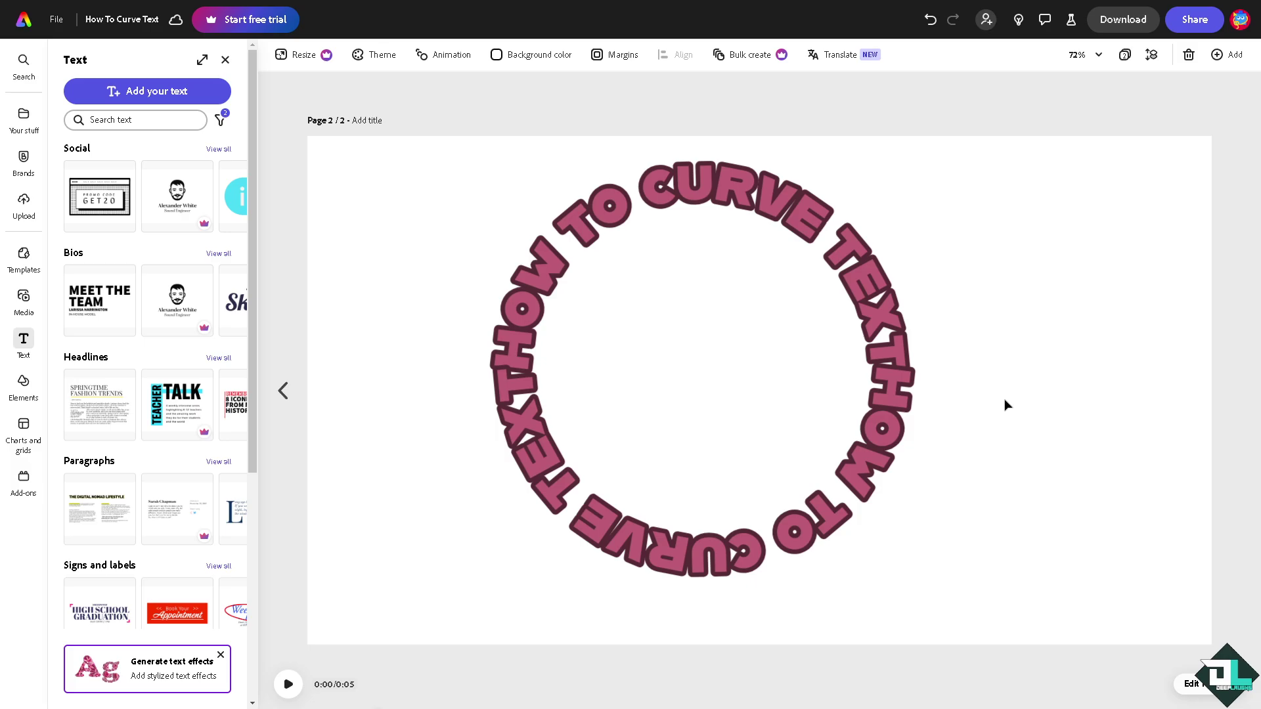